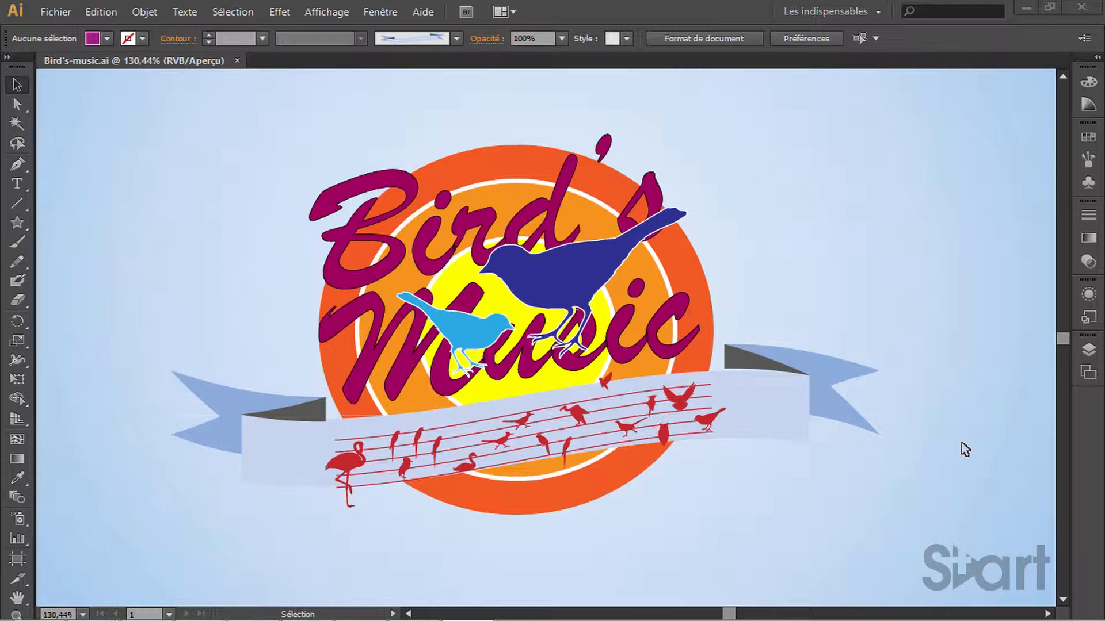
Float the Couleur panel over the canvas and expand its options to show the RGB sliders
left_click(962, 443)
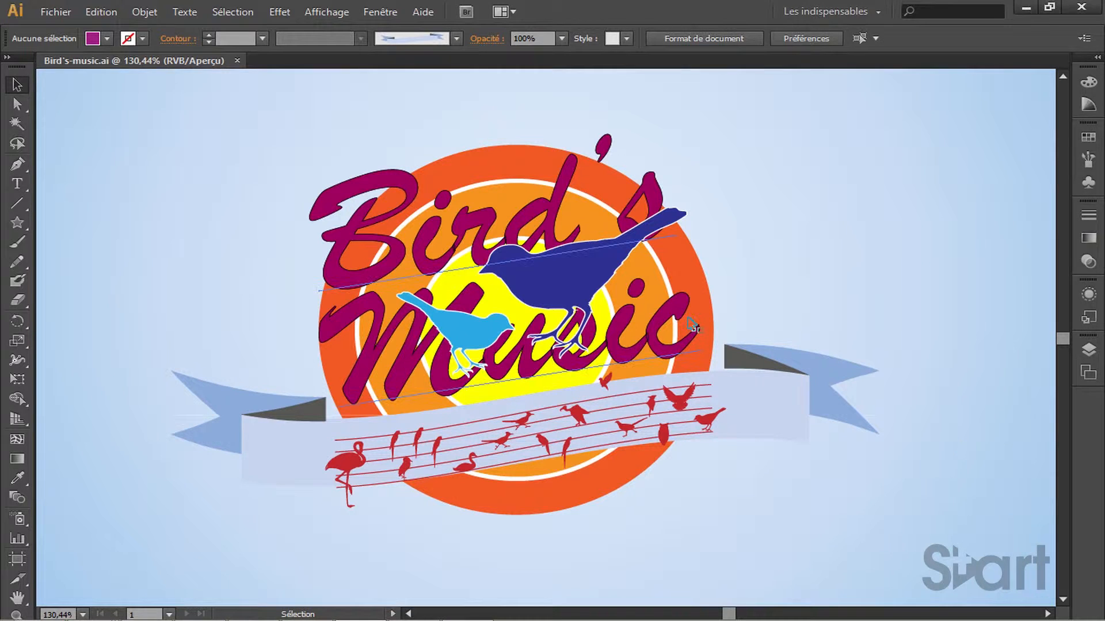
left_click(1088, 85)
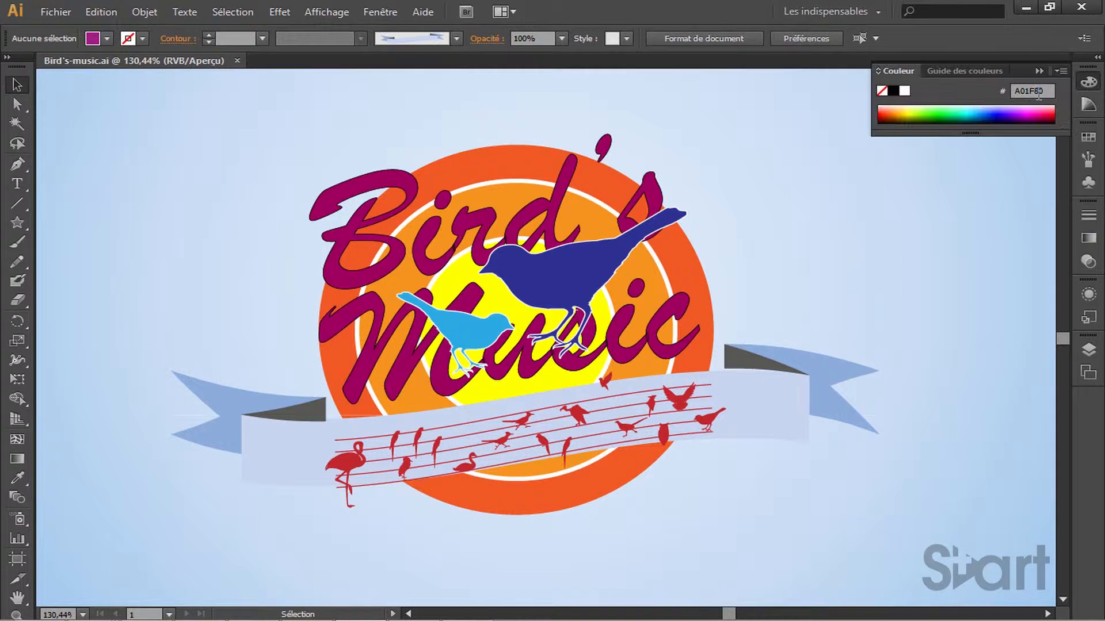
left_click_drag(903, 69, 134, 107)
left_click(290, 107)
left_click(344, 111)
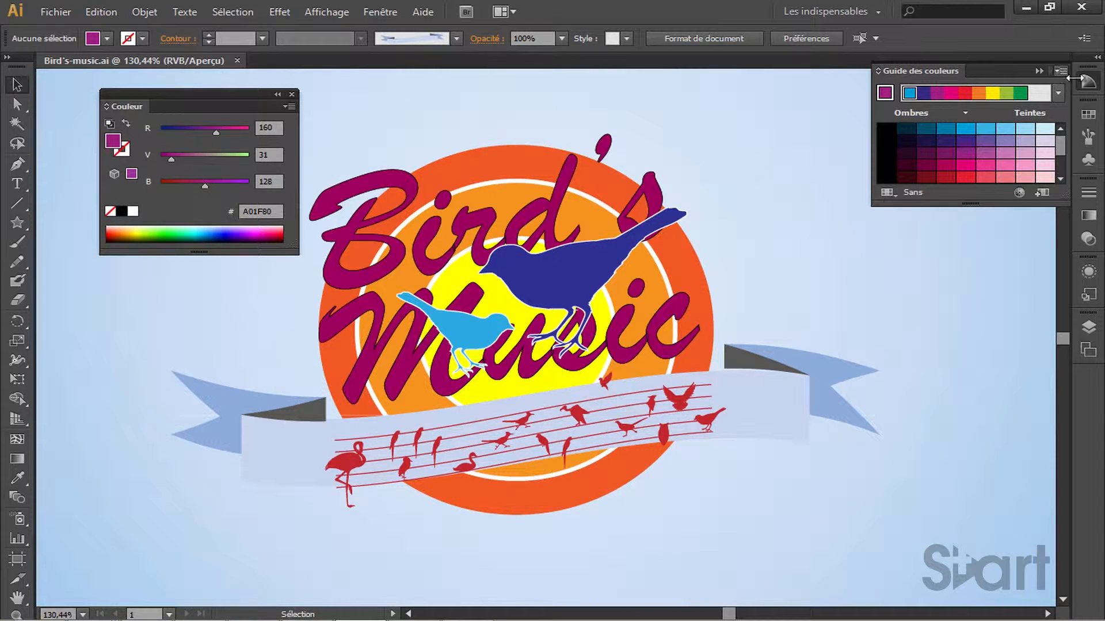
Float the Guide des couleurs and Nuancier panels beside the Couleur panel
left_click_drag(931, 70, 403, 96)
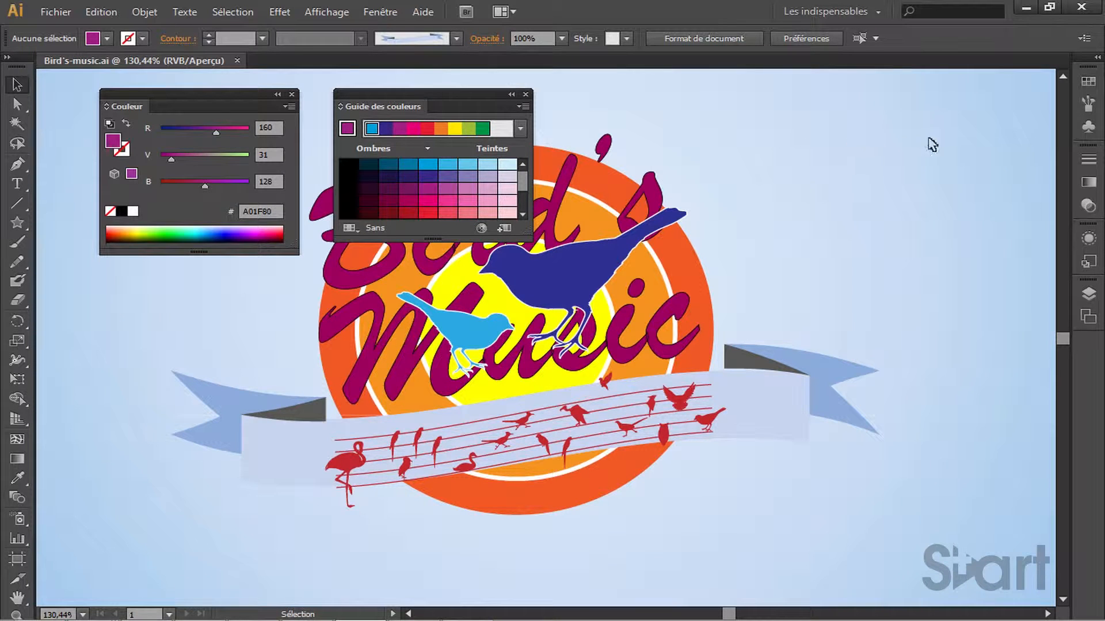
left_click(1087, 83)
left_click_drag(886, 71, 630, 104)
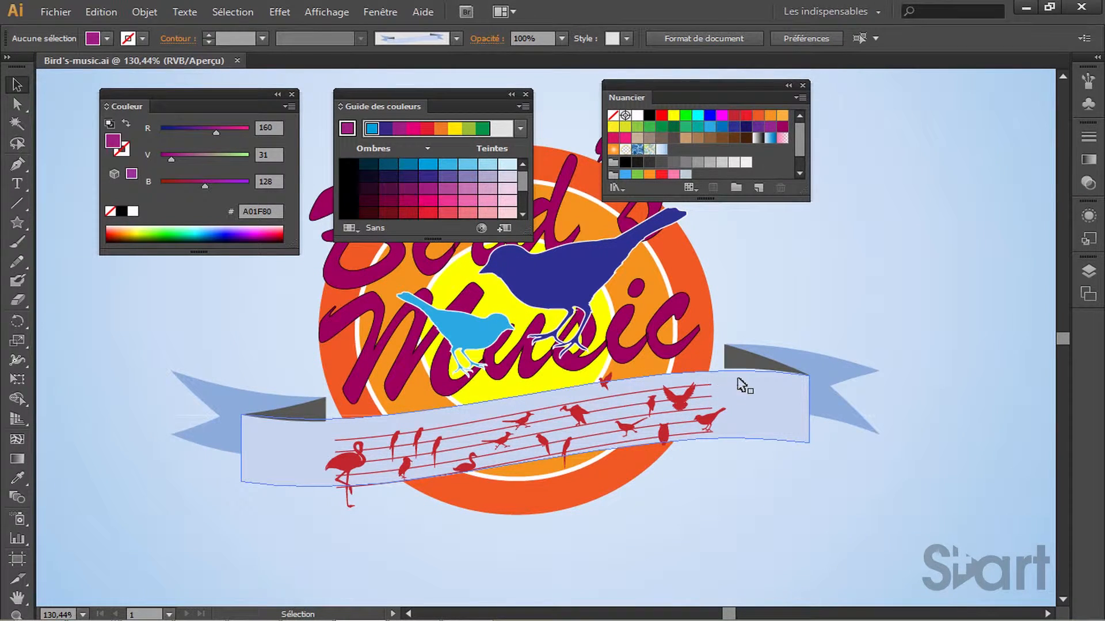
Create a new colour group from the whole selected illustration, including tints, and enlarge the Nuancier to show all groups
key("ctrl+a")
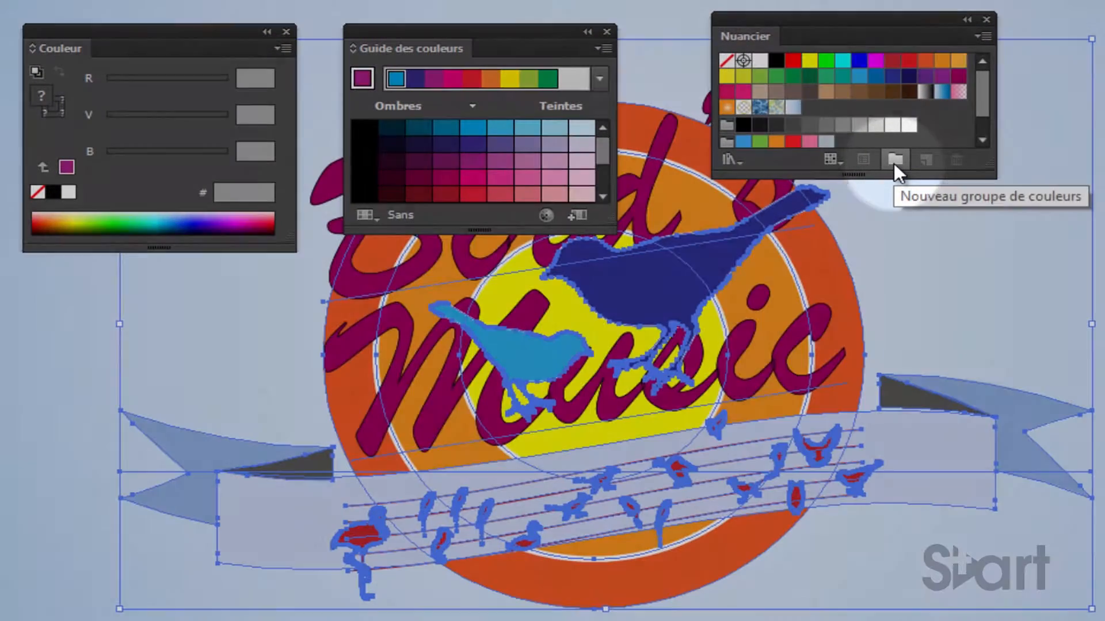
left_click(895, 161)
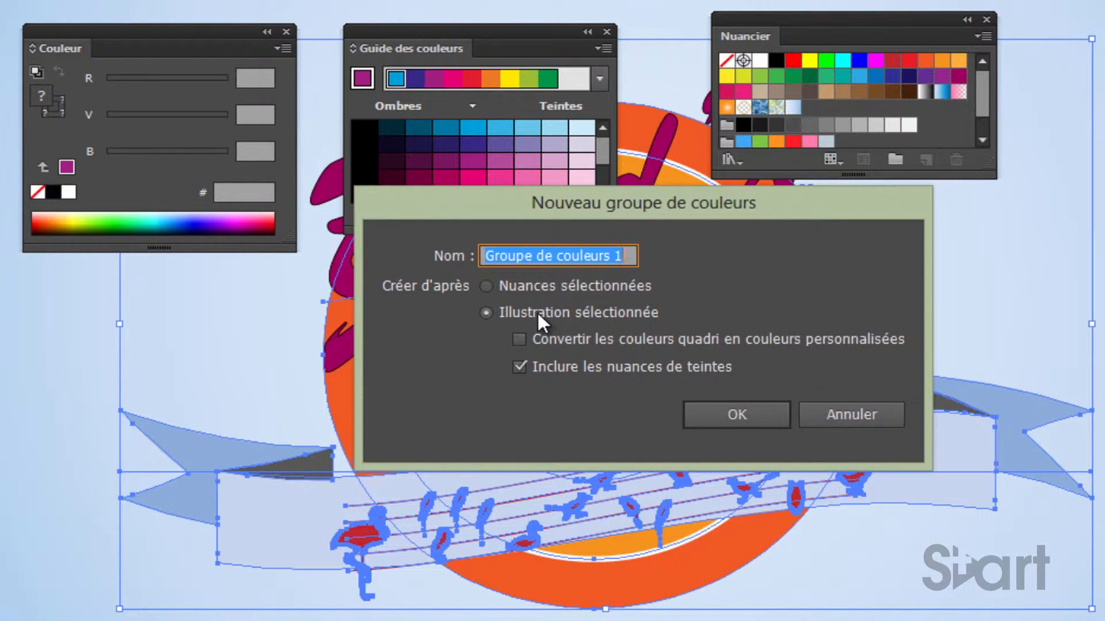
left_click(753, 417)
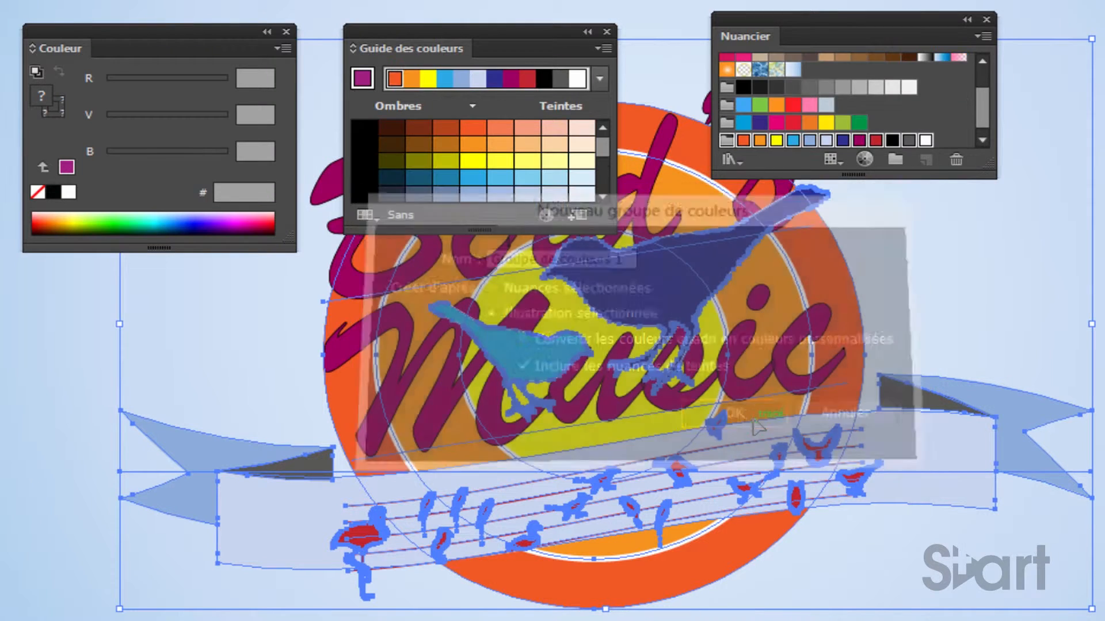
left_click_drag(806, 177, 806, 218)
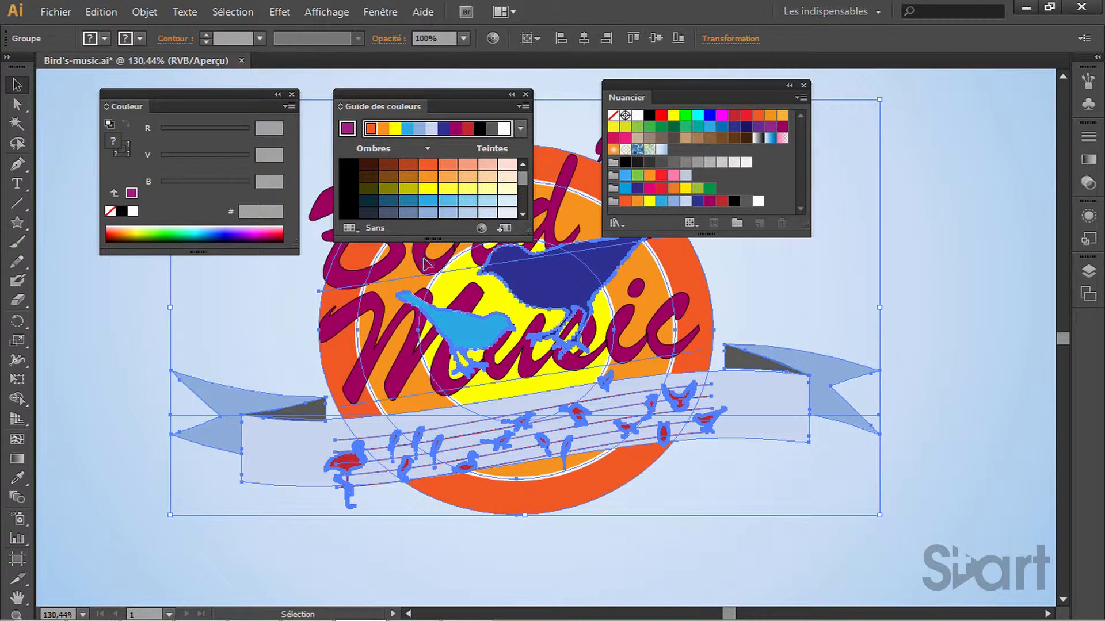
left_click(69, 300)
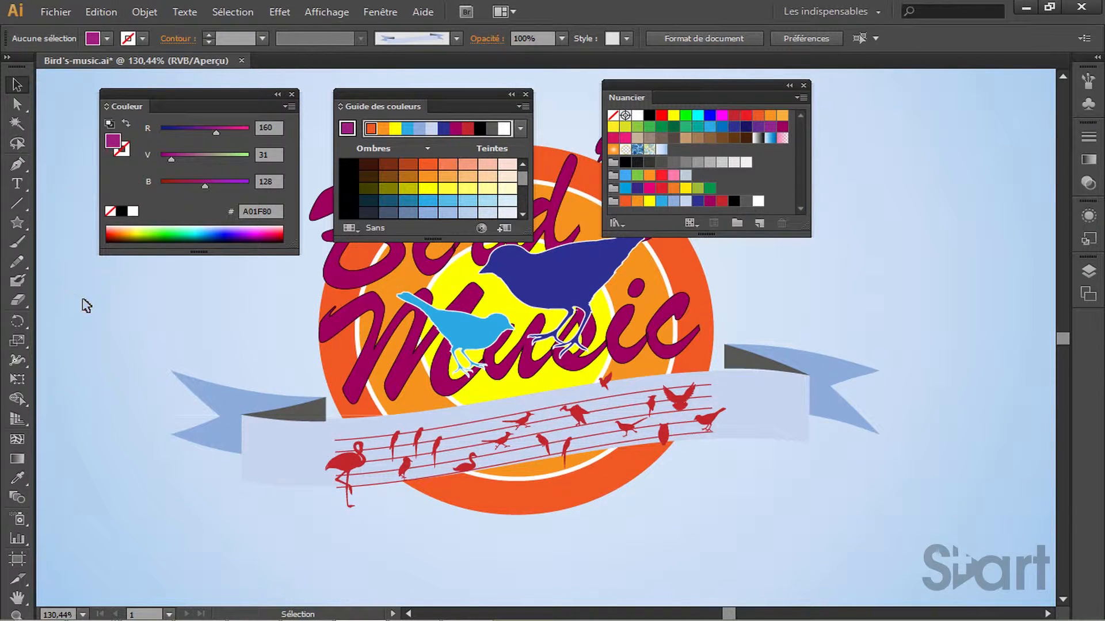
Build a Forme composée 2 harmony from base colour FF2EEB and save it as a colour group in the Nuancier
left_click(257, 229)
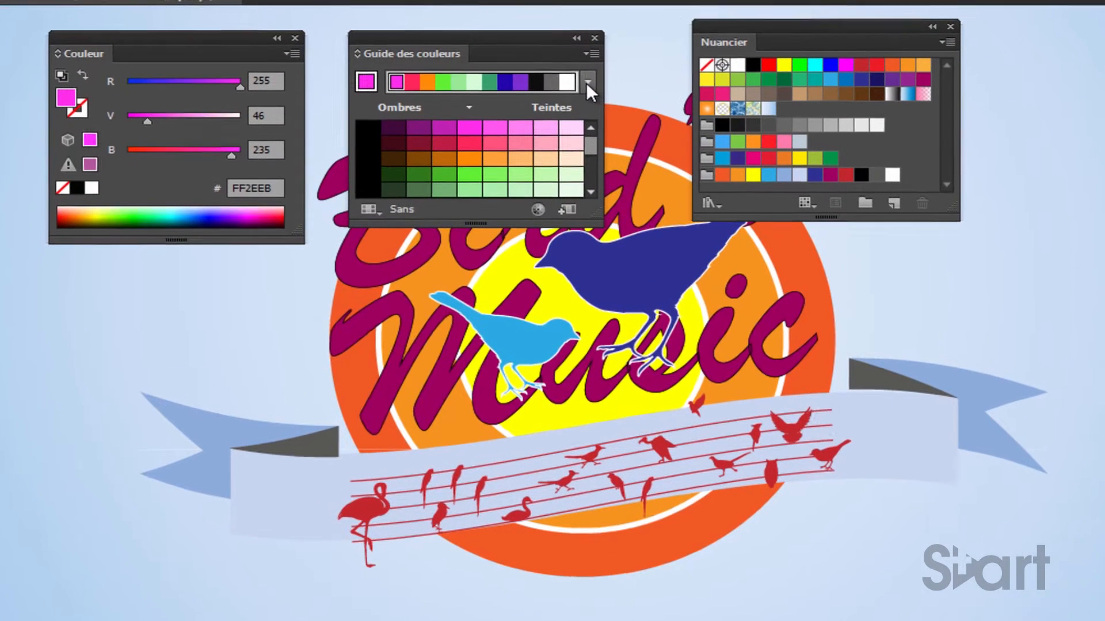
left_click(589, 81)
left_click_drag(588, 151, 590, 282)
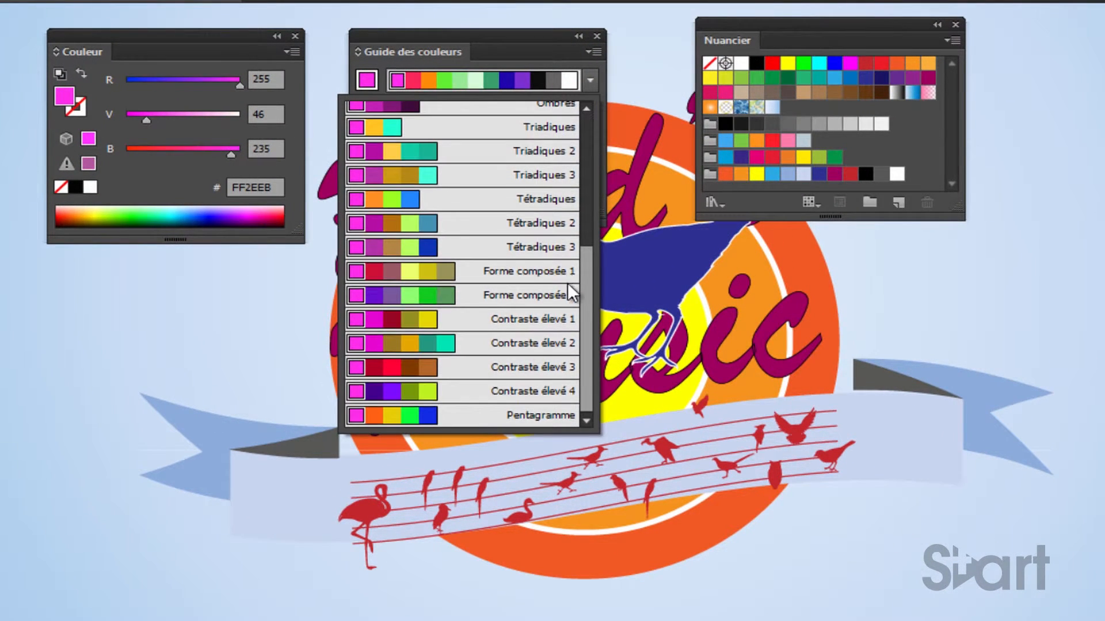
scroll(574, 230, "up", 5)
scroll(572, 144, "down", 5)
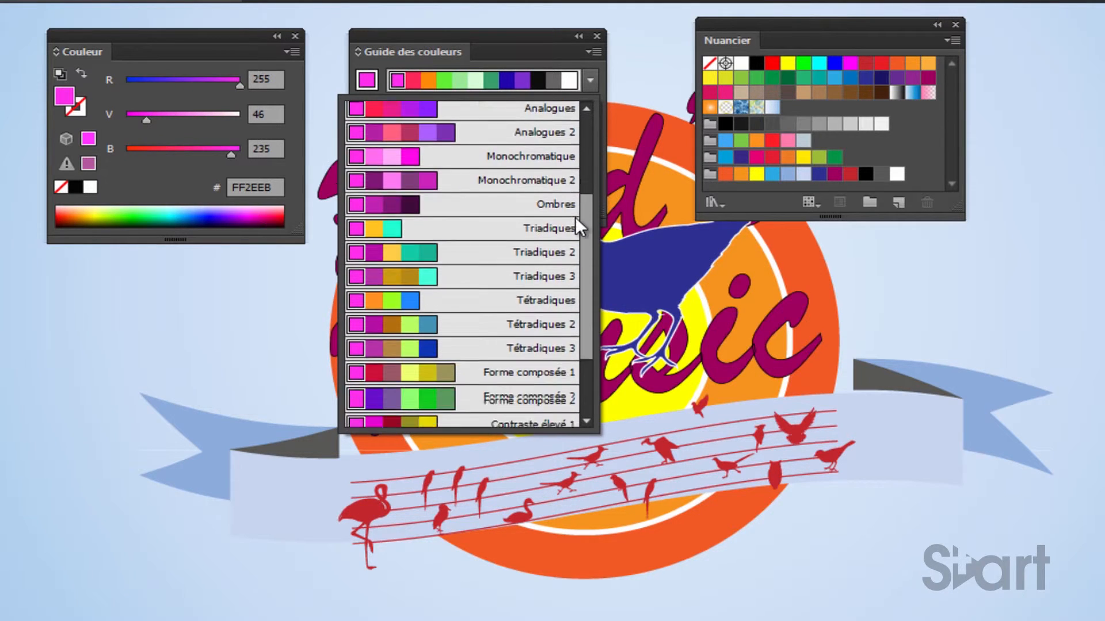
left_click(572, 263)
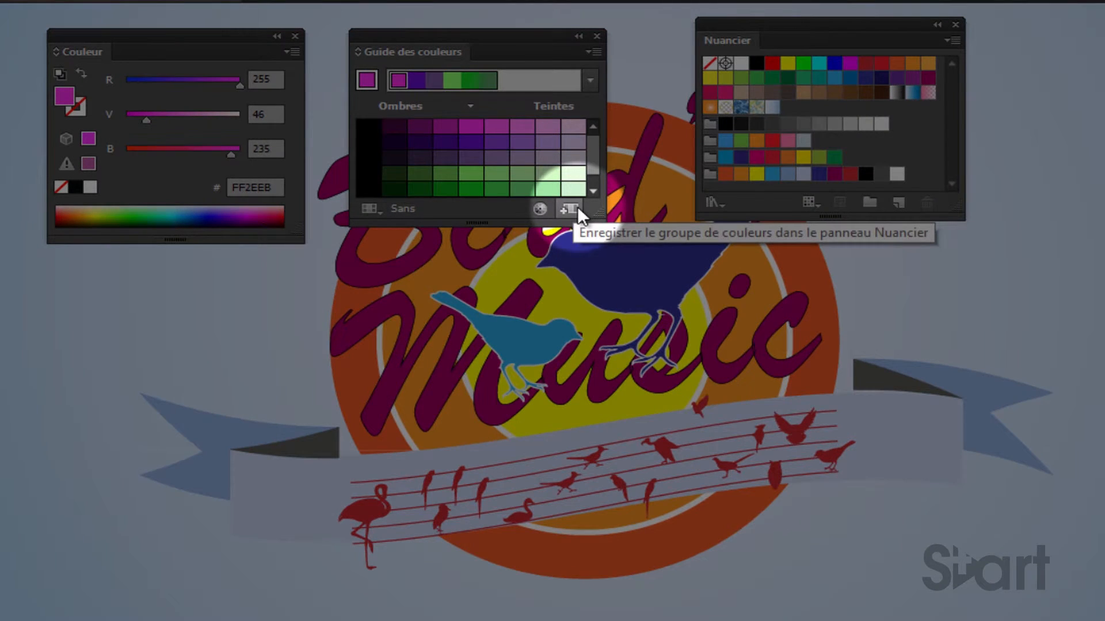
left_click(569, 208)
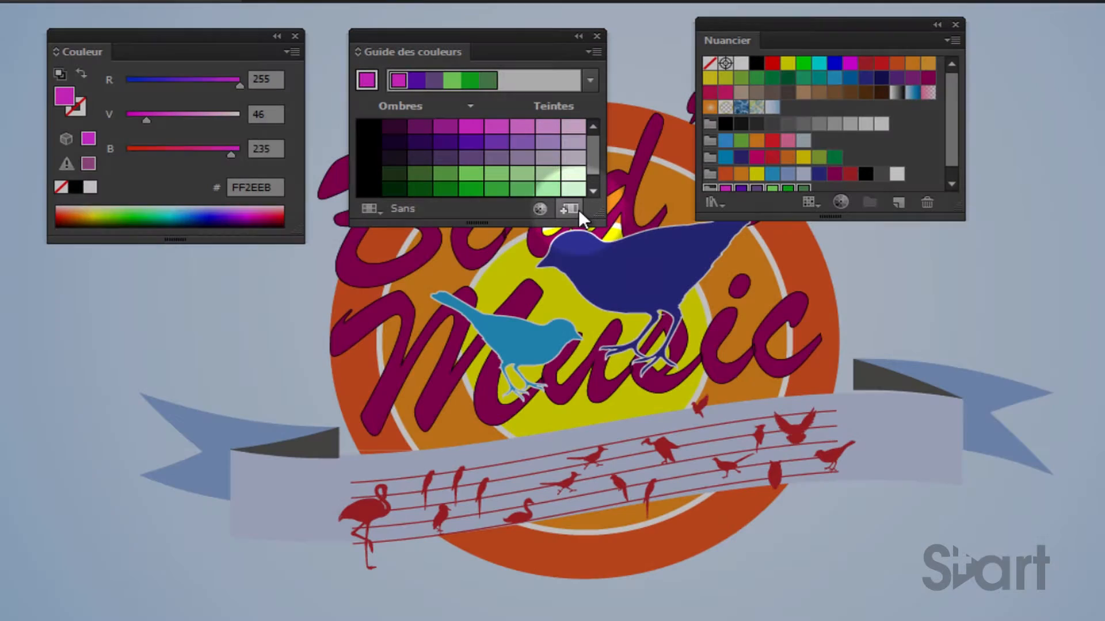
left_click_drag(954, 133, 948, 154)
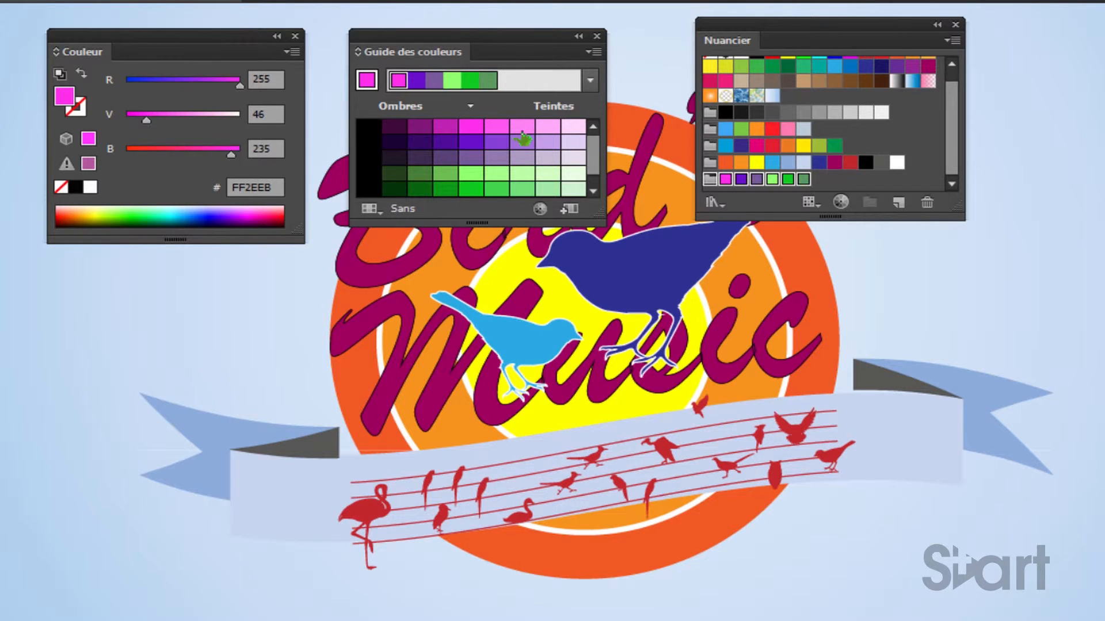
Make the light pink tint FF82F3 the harmony's base colour and set the current colour's red value to 61
left_click(522, 130)
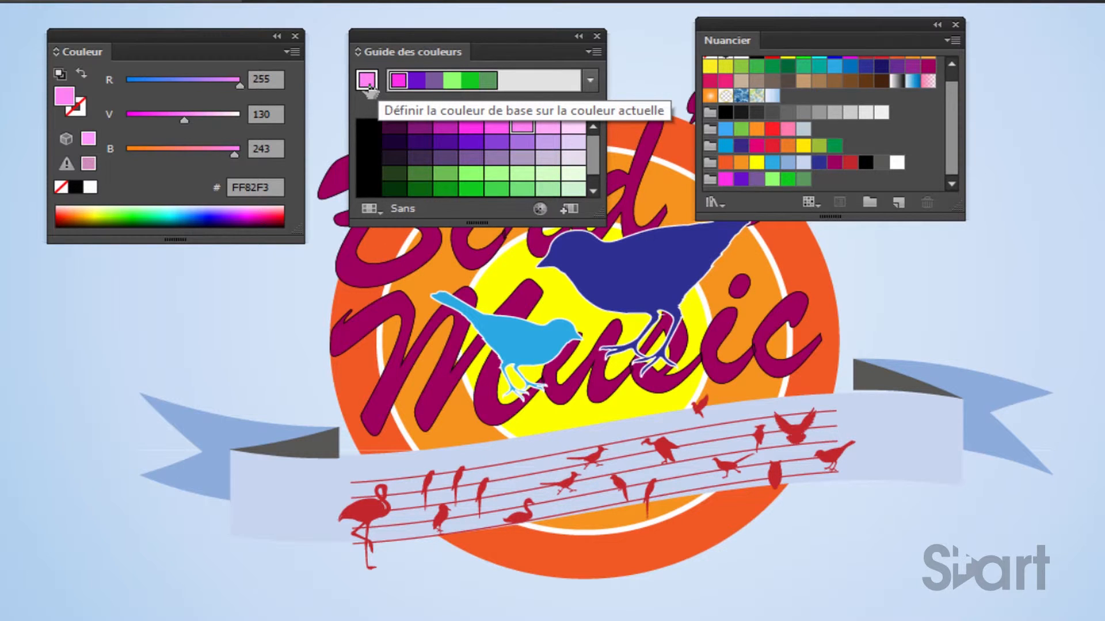
left_click(368, 83)
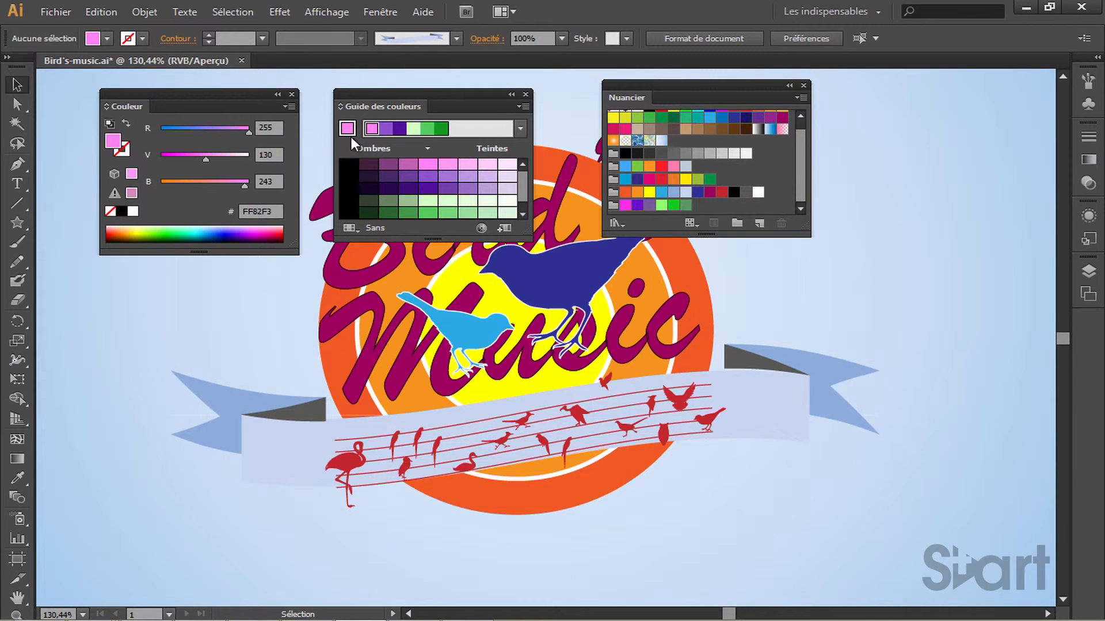
left_click_drag(249, 132, 181, 132)
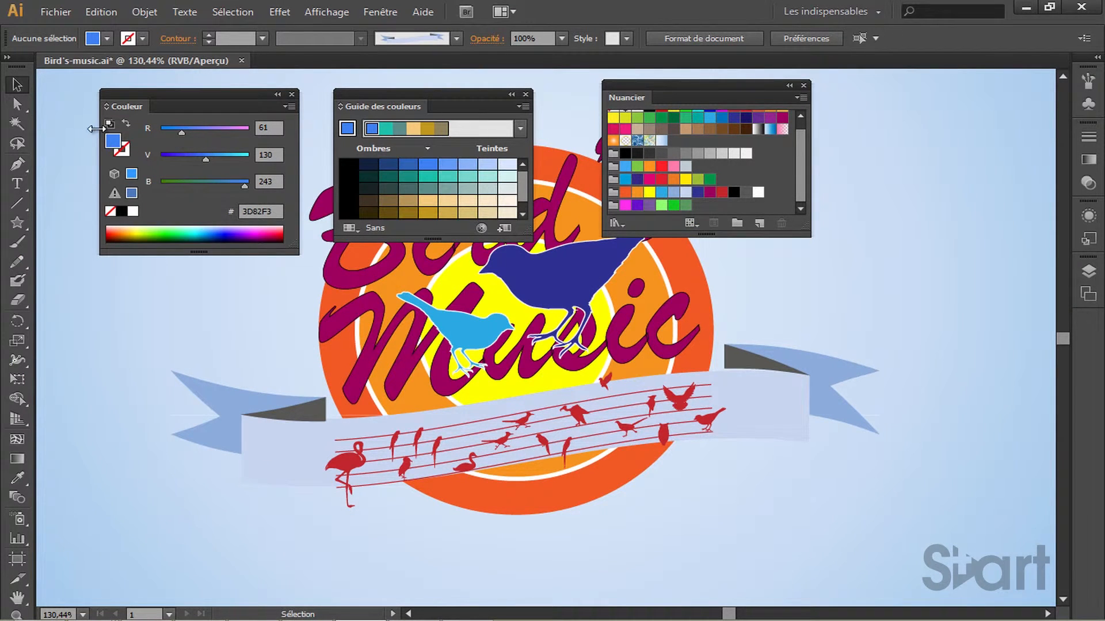
Apply the Complément. gauche harmony rule to the blue base colour and save the group in the Nuancier
left_click(520, 128)
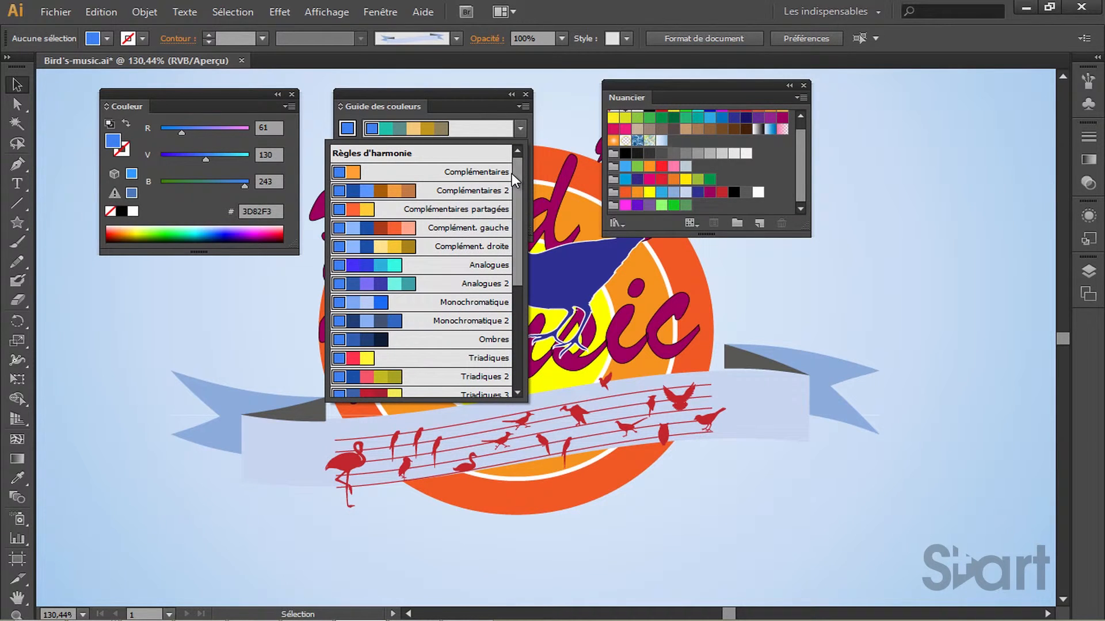
left_click(381, 227)
left_click(504, 229)
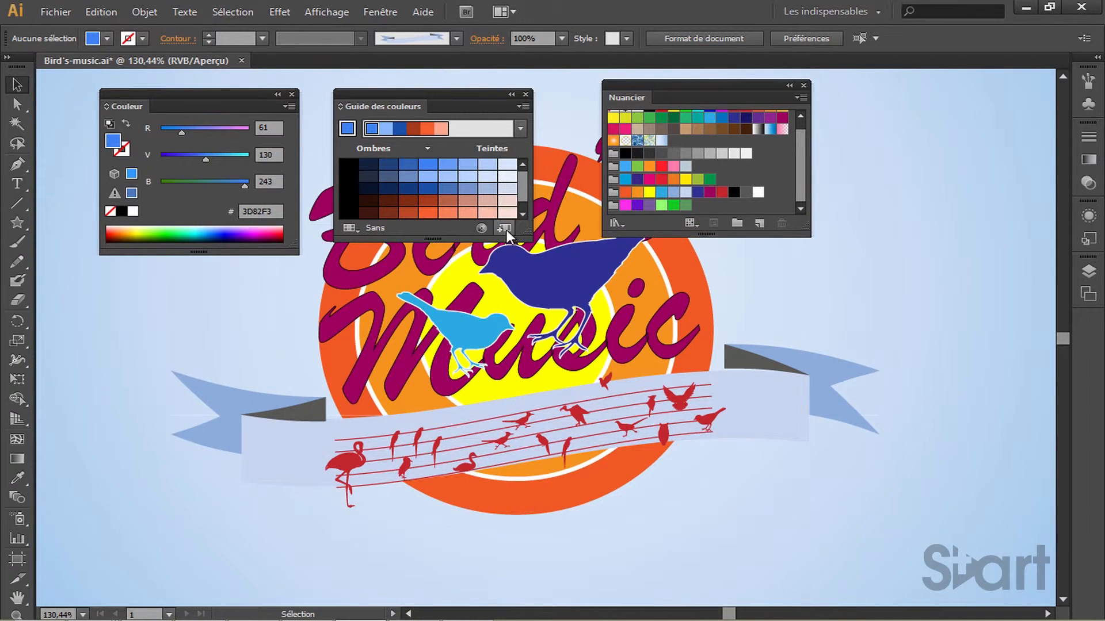
scroll(806, 176, "down", 1)
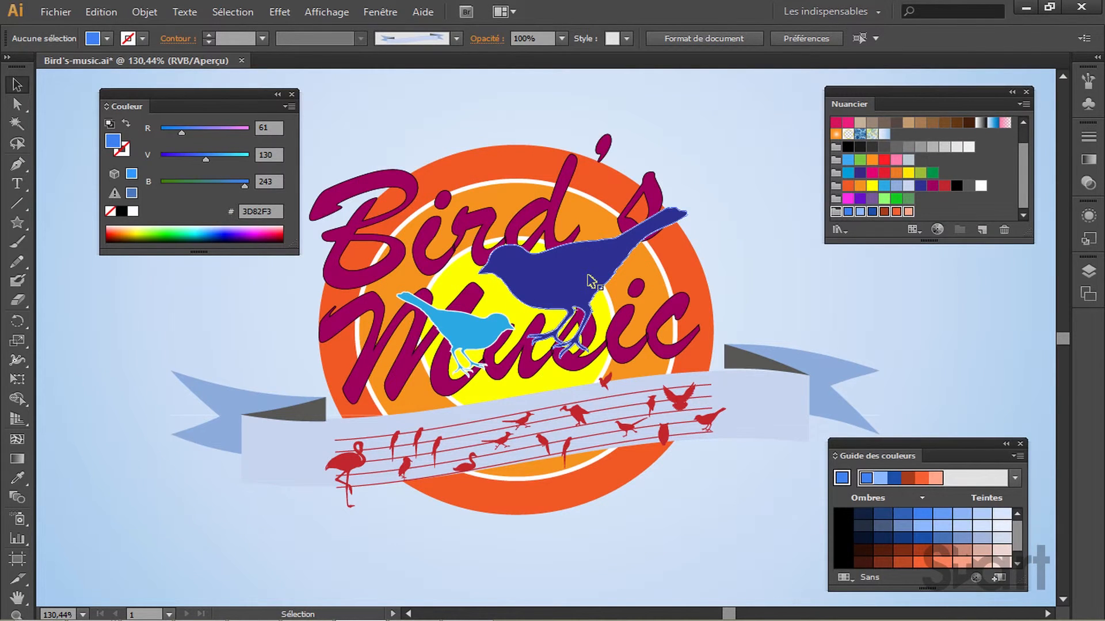
Start recolouring the entire illustration and preview the Groupe de couleurs 2 and Arc-en-ciel colour groups
key("ctrl+a")
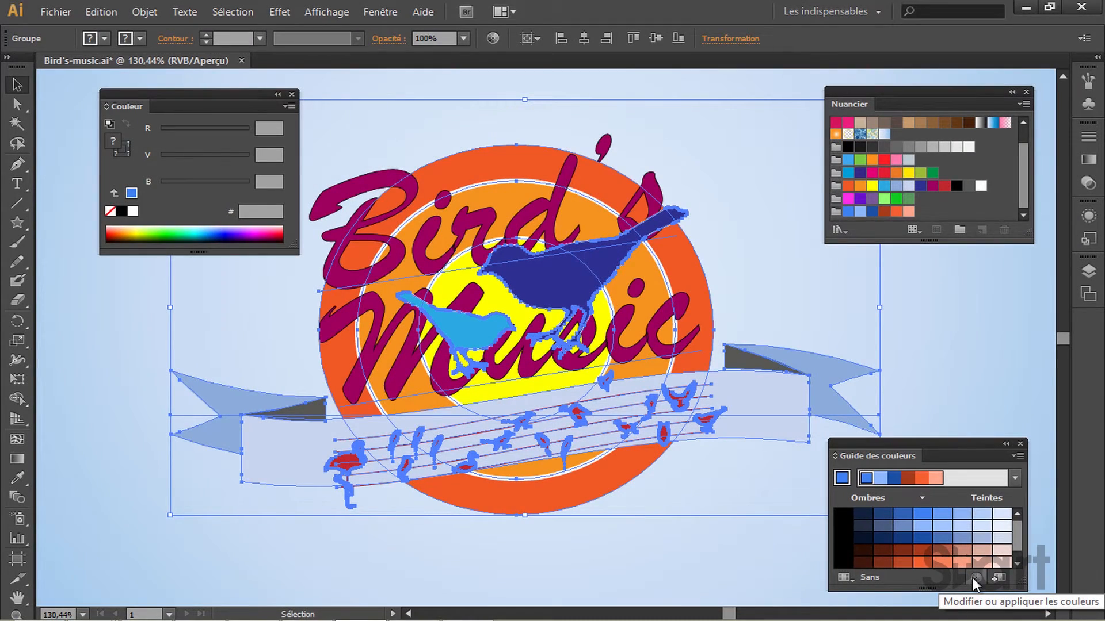
left_click(972, 578)
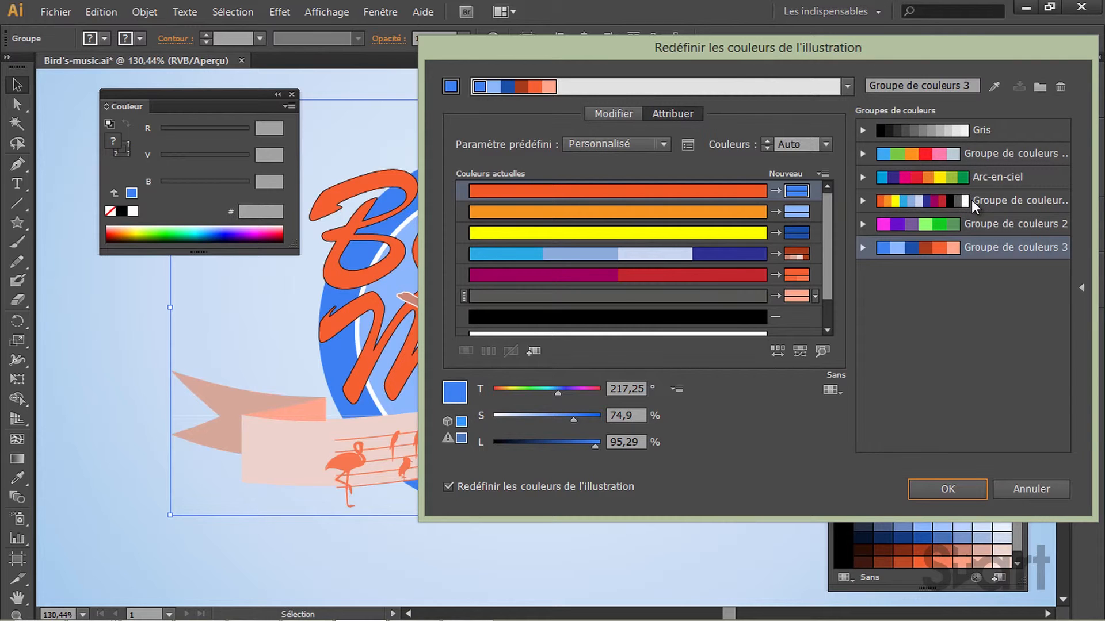
left_click(942, 229)
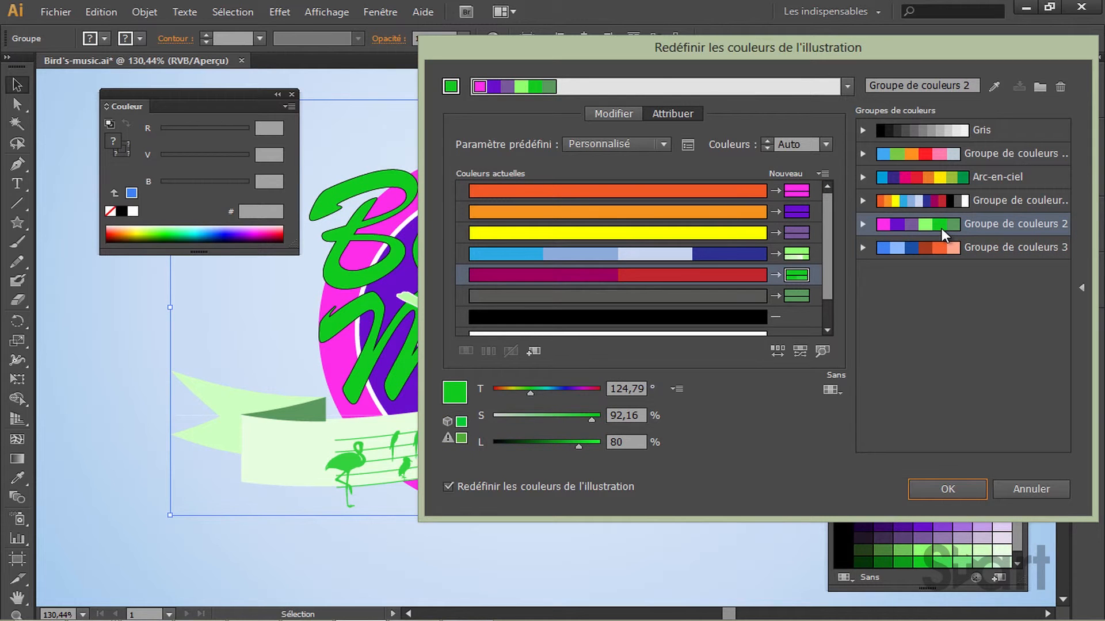
left_click(924, 177)
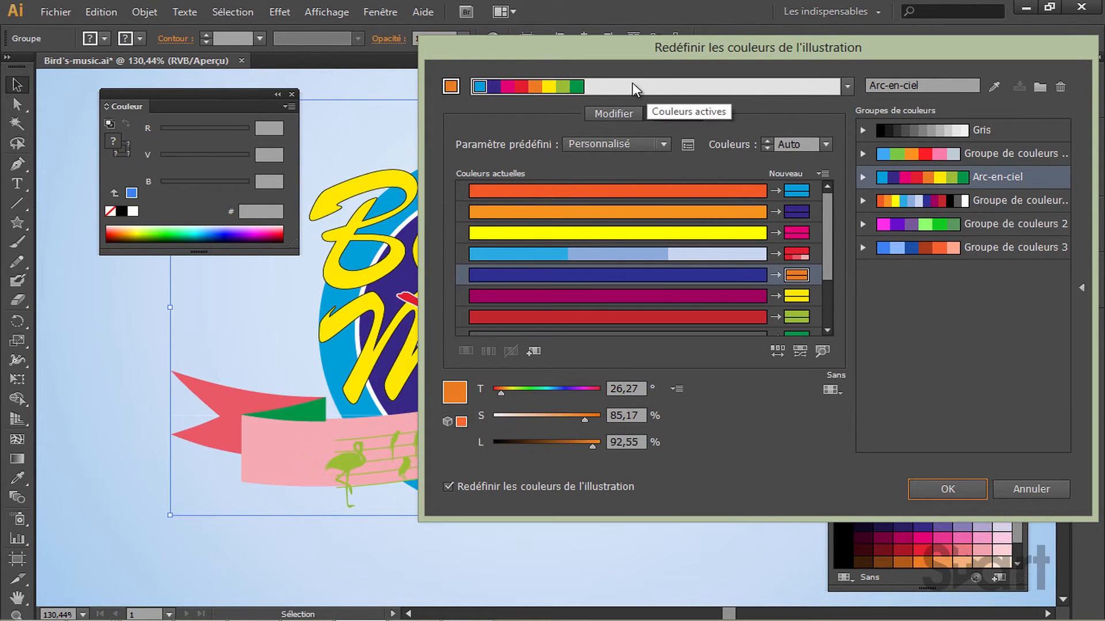
Uncover more of the artwork and preview the illustration-based group, Groupe de couleurs 2 and Groupe de couleurs 3
left_click_drag(609, 48, 784, 29)
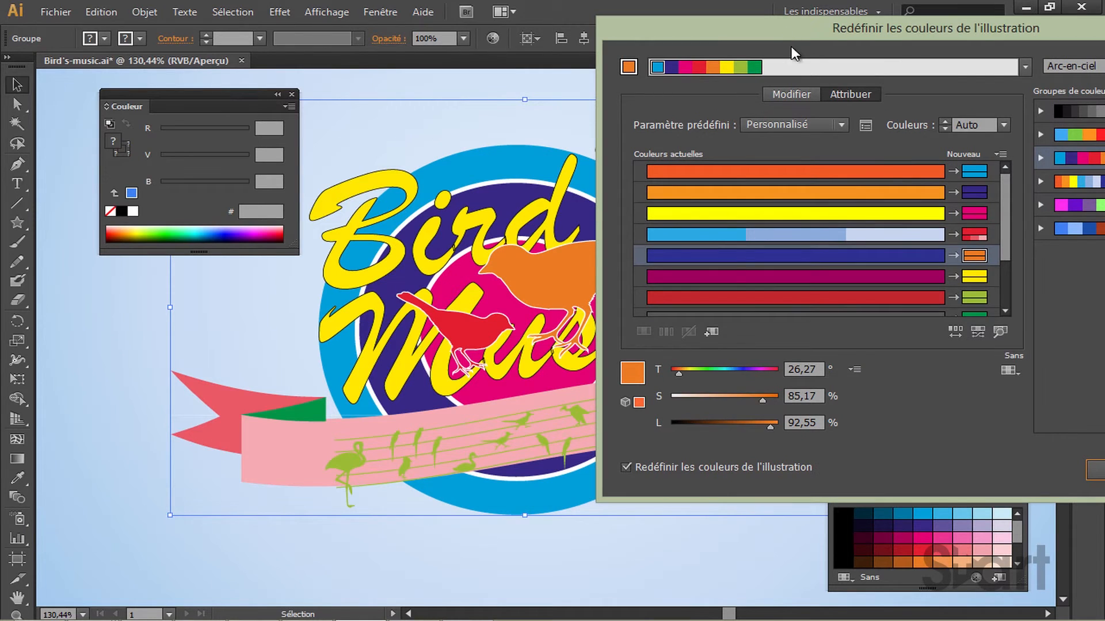
left_click(1062, 182)
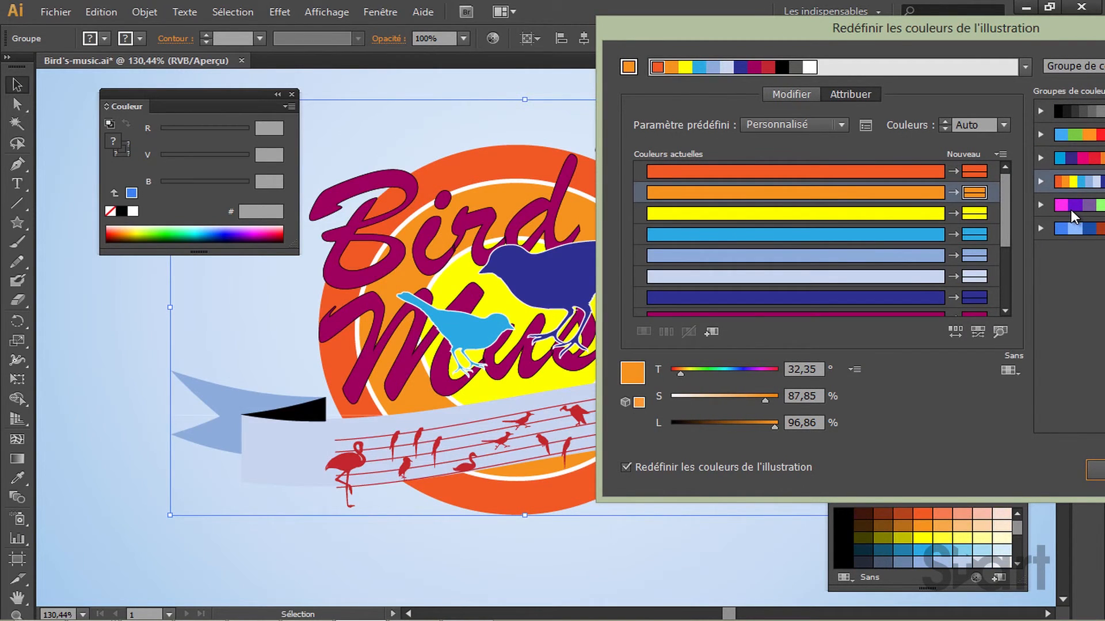
left_click(1072, 210)
left_click(1078, 230)
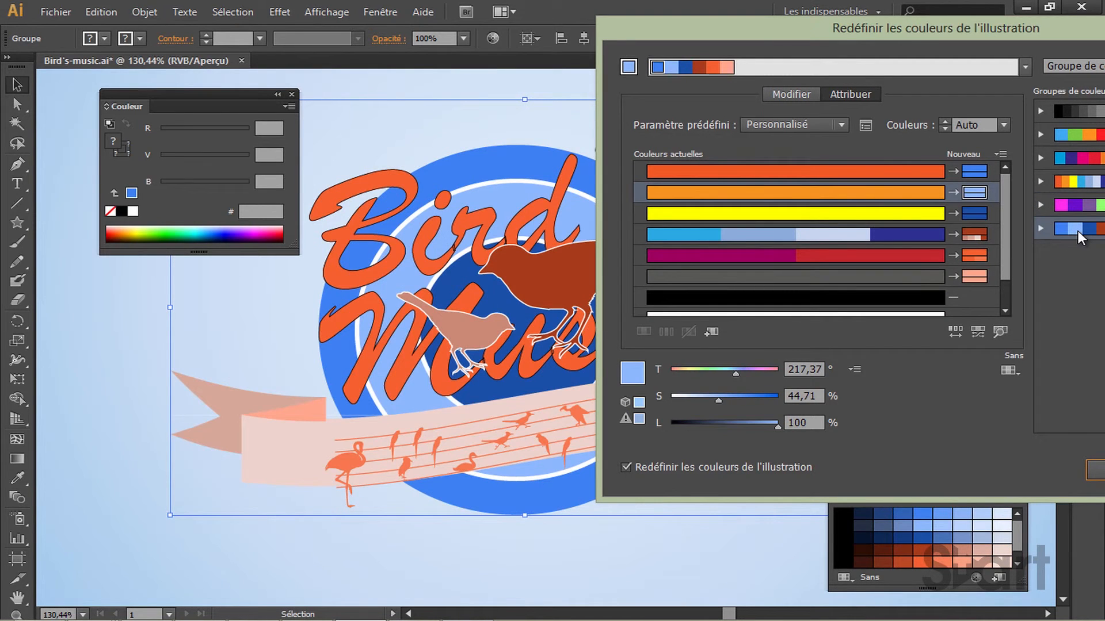
Recolour the illustration with the Arc-en-ciel colour group
left_click(1064, 157)
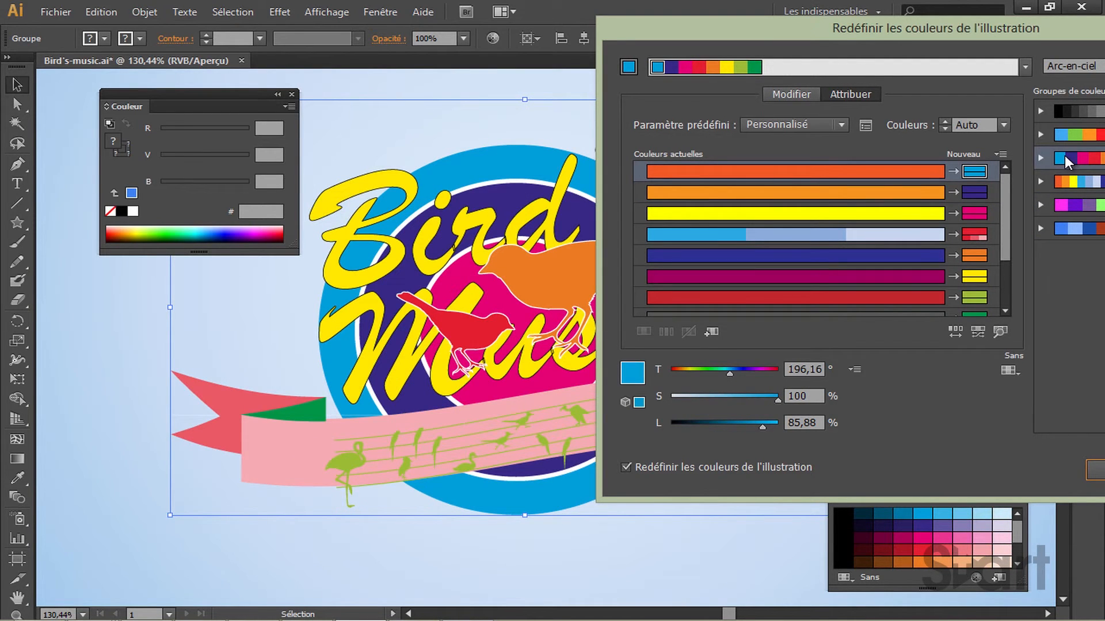
left_click_drag(1033, 34, 857, 33)
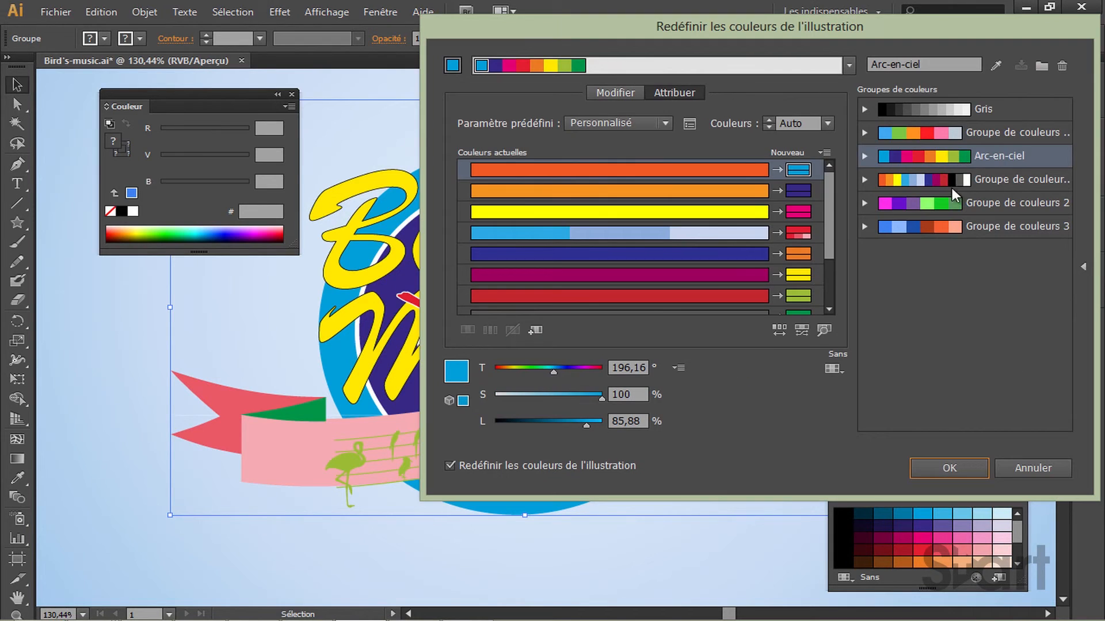
left_click(947, 468)
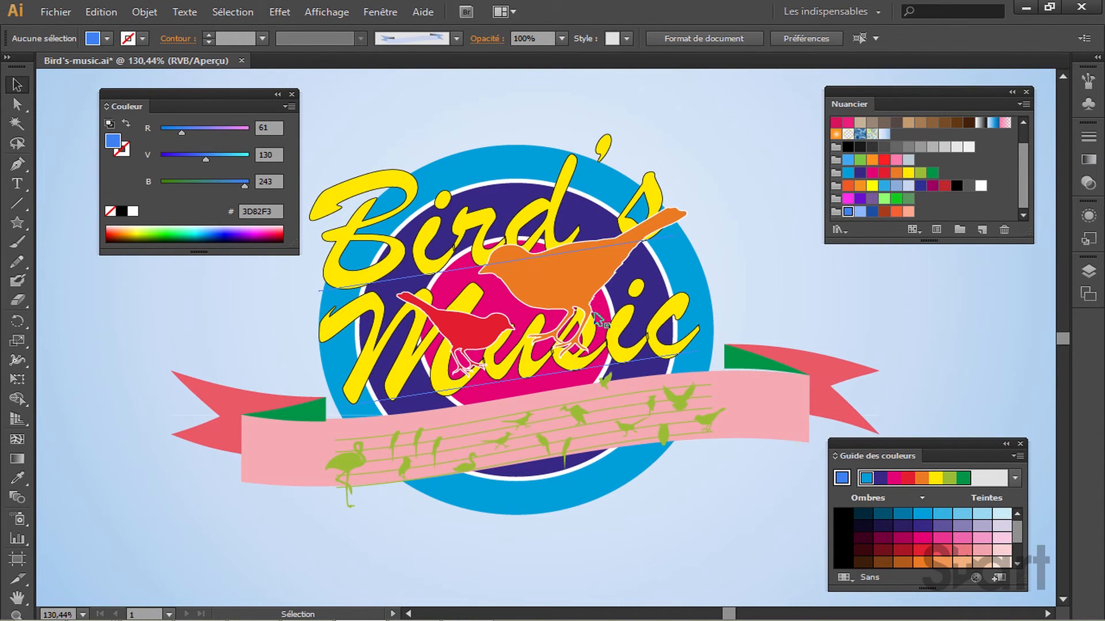
Recolour the whole illustration with Groupe de couleurs 2 and deselect it
left_click(575, 299)
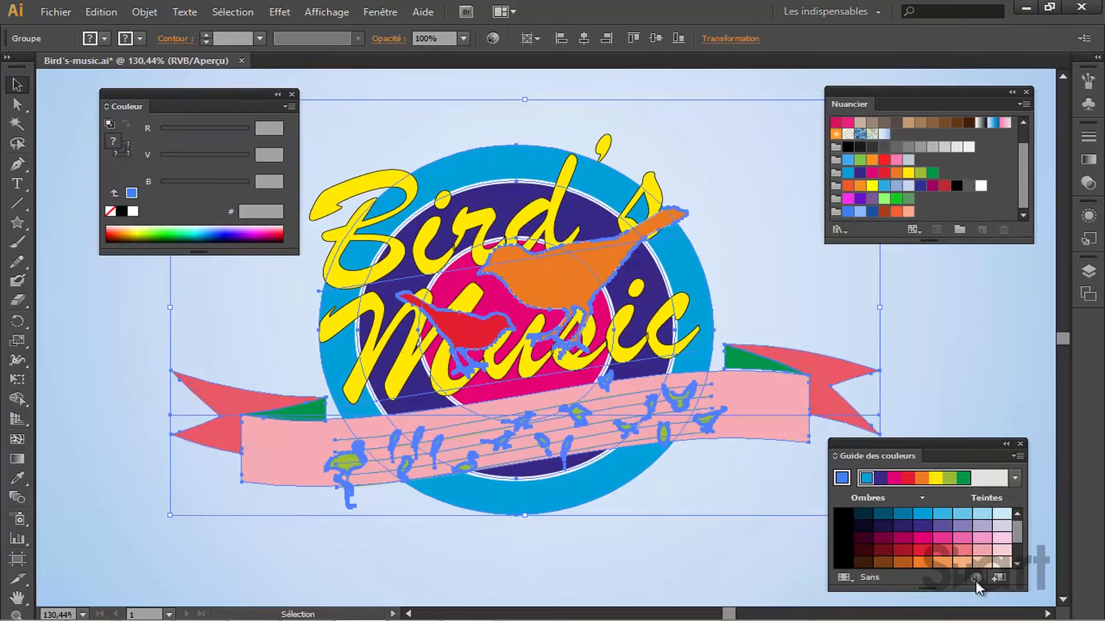
left_click(990, 580)
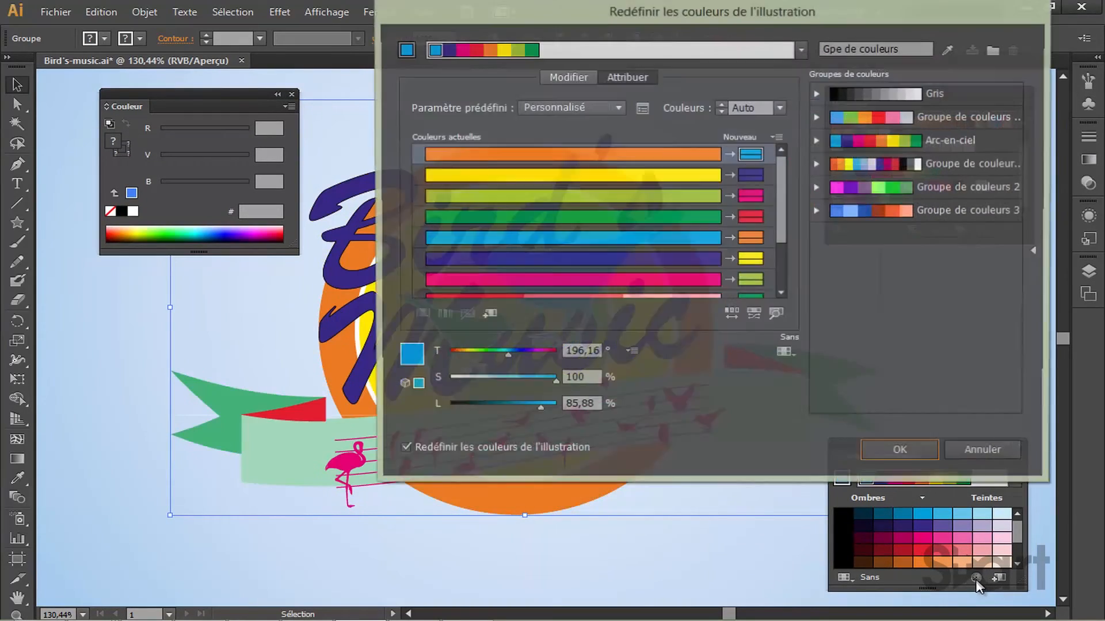
left_click(886, 184)
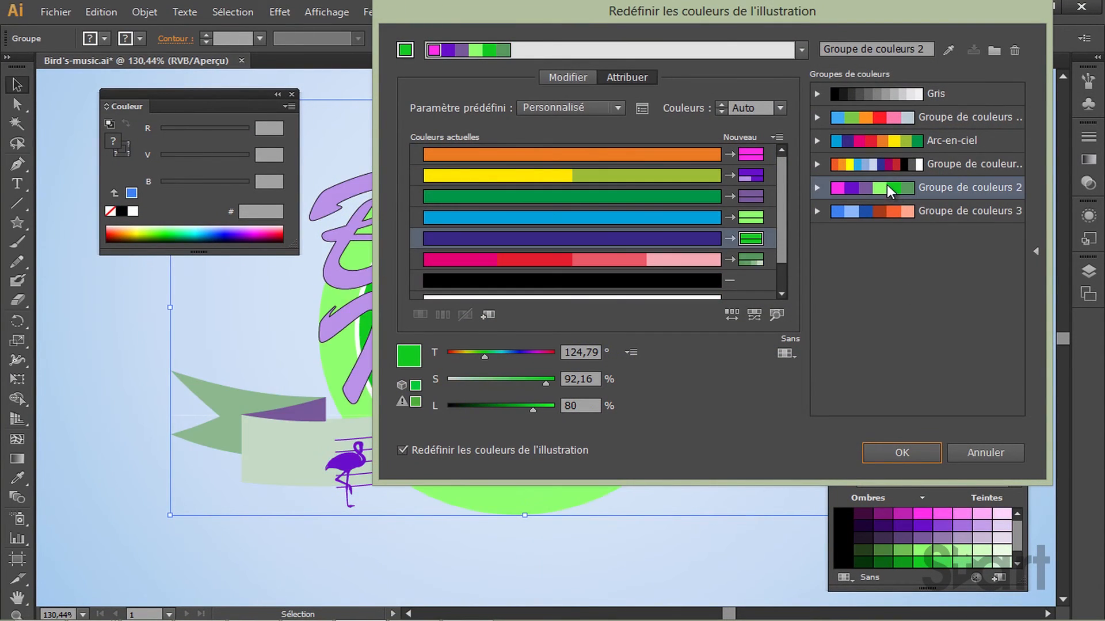
left_click(899, 452)
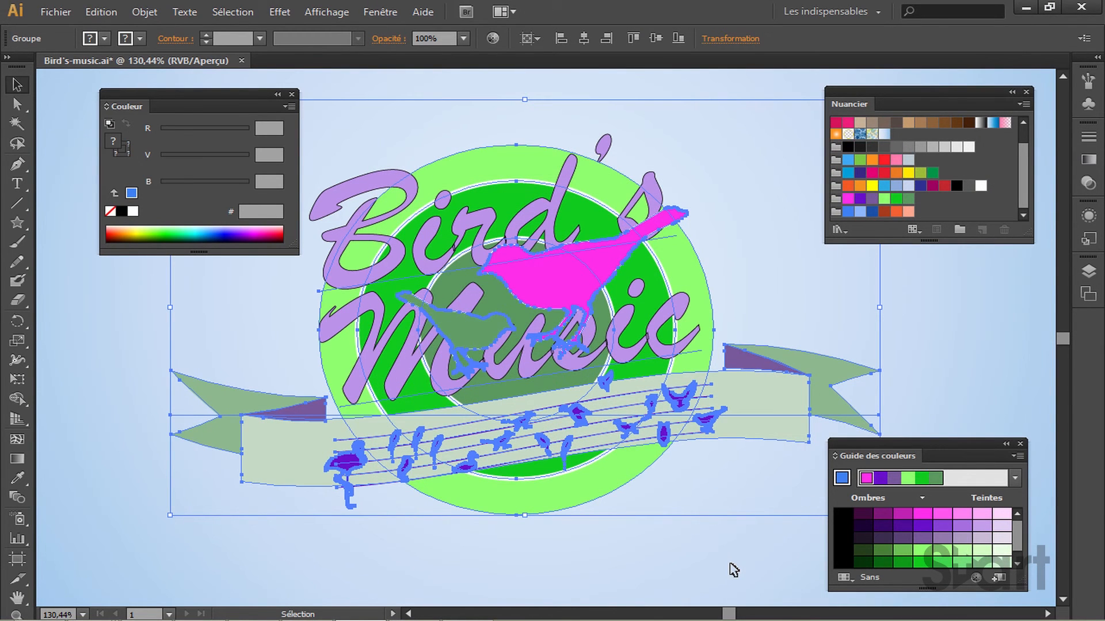
left_click(733, 569)
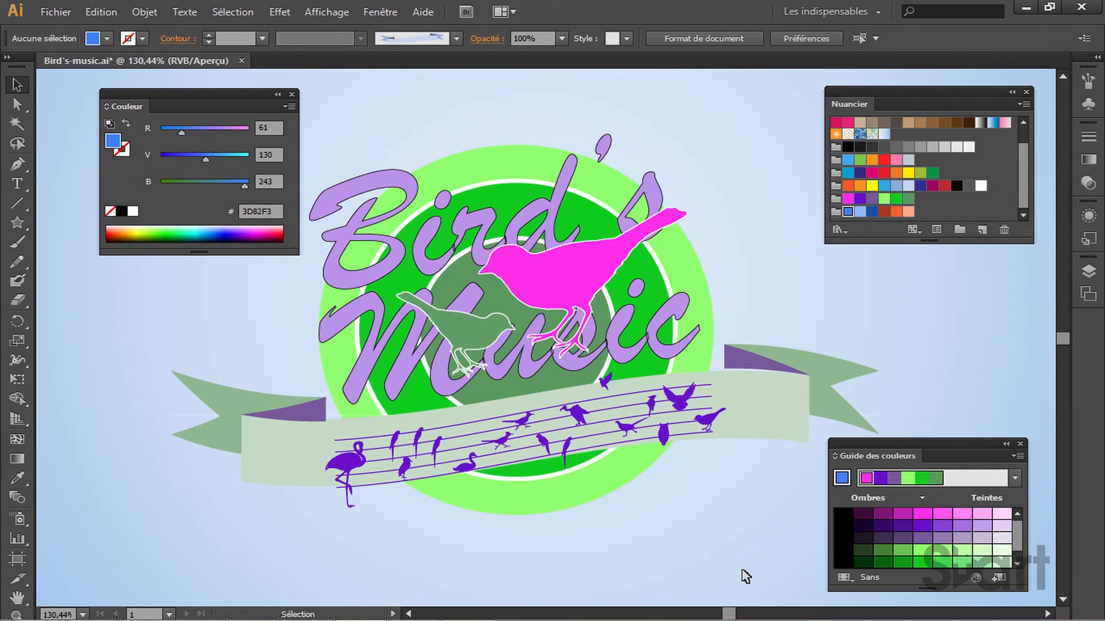